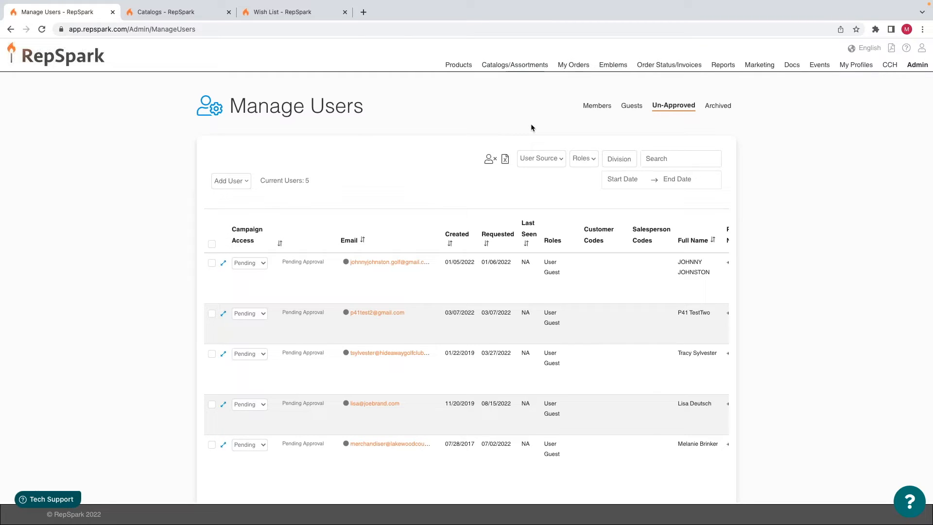
Step: Examine the contact, store, product, registration source and brand access columns of the unapproved users
scroll(524, 286, right, 5)
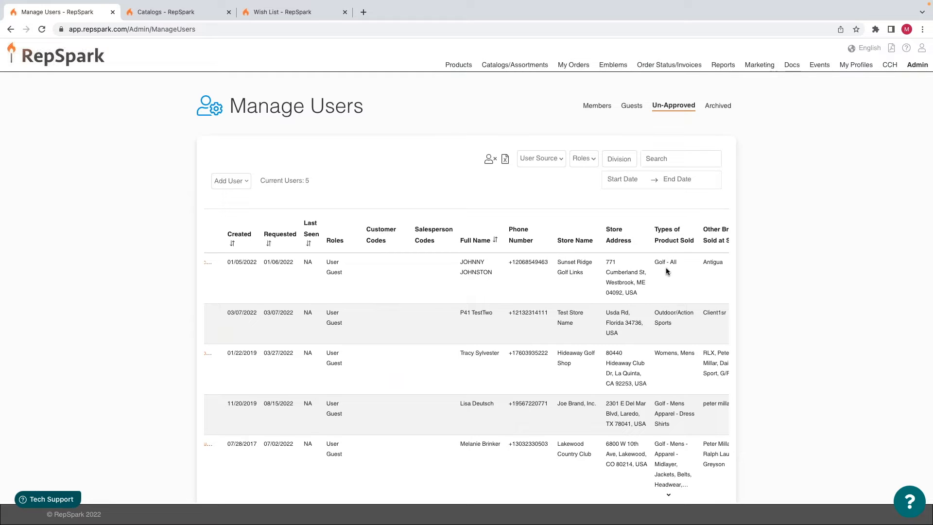
scroll(666, 270, right, 2)
scroll(665, 271, right, 4)
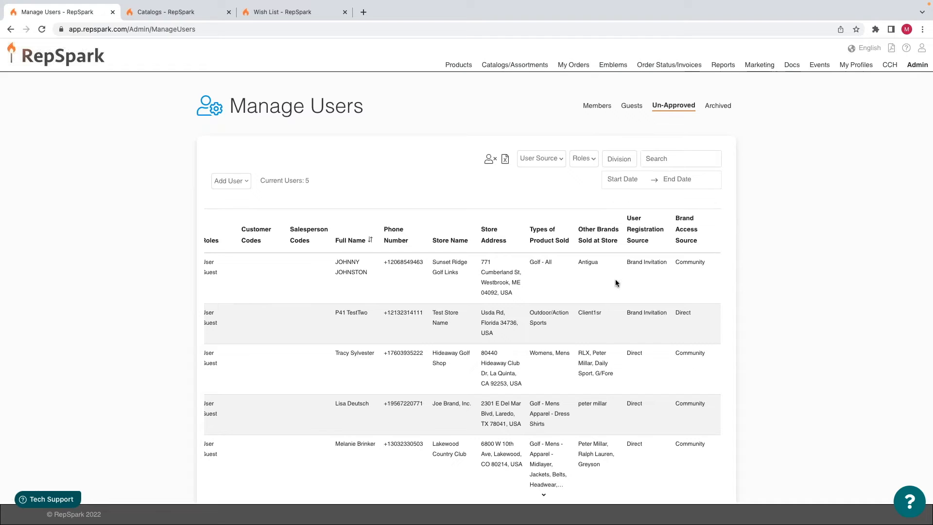
scroll(616, 279, right, 2)
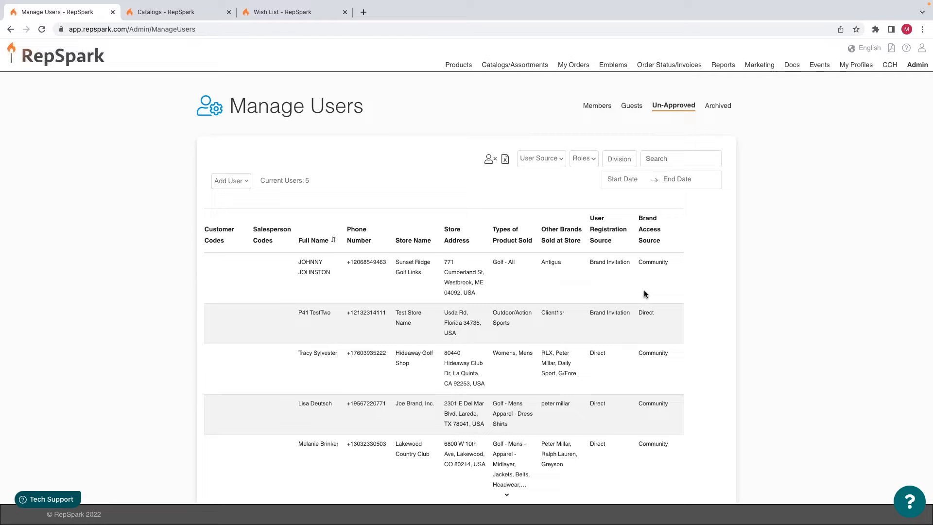
scroll(553, 299, left, 10)
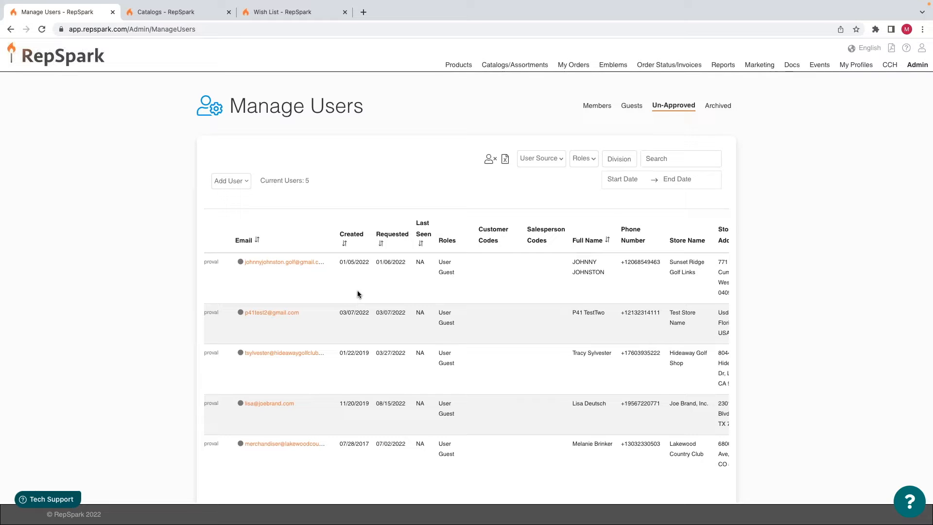
scroll(357, 294, left, 5)
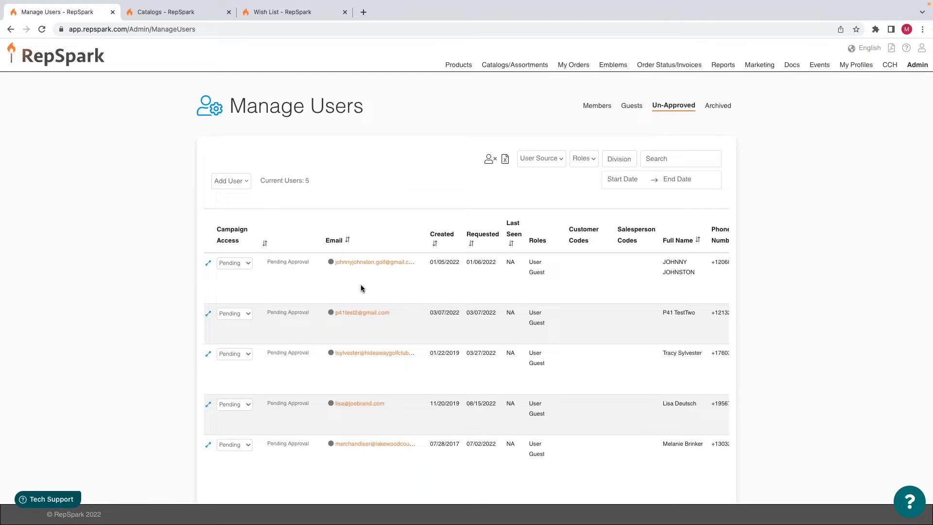
scroll(361, 286, left, 2)
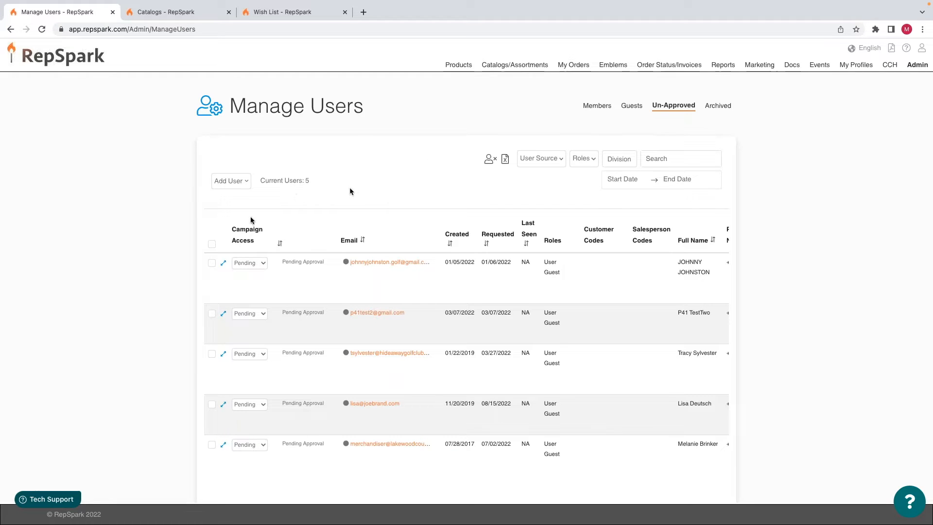
Step: Open the first unapproved user's details and view the Guest role and the available approval status options
click(224, 265)
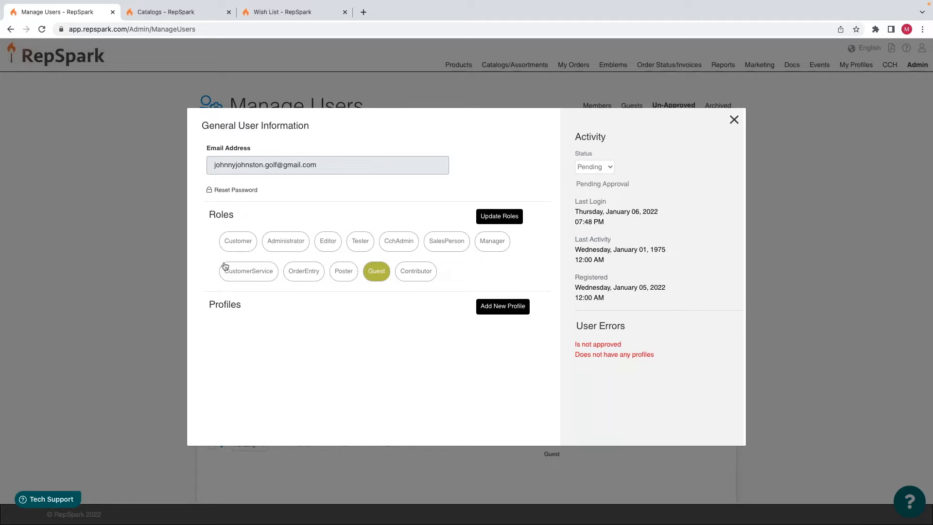
click(374, 280)
click(385, 273)
click(594, 166)
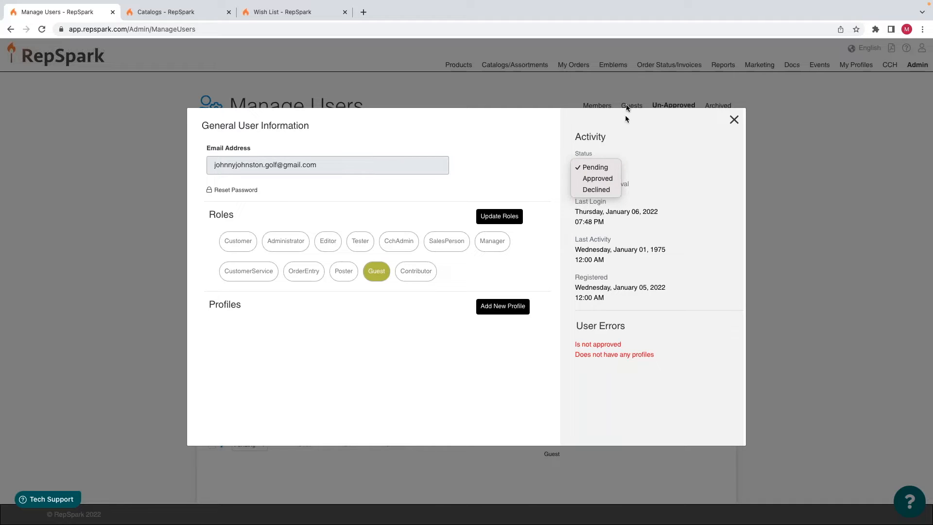
click(478, 398)
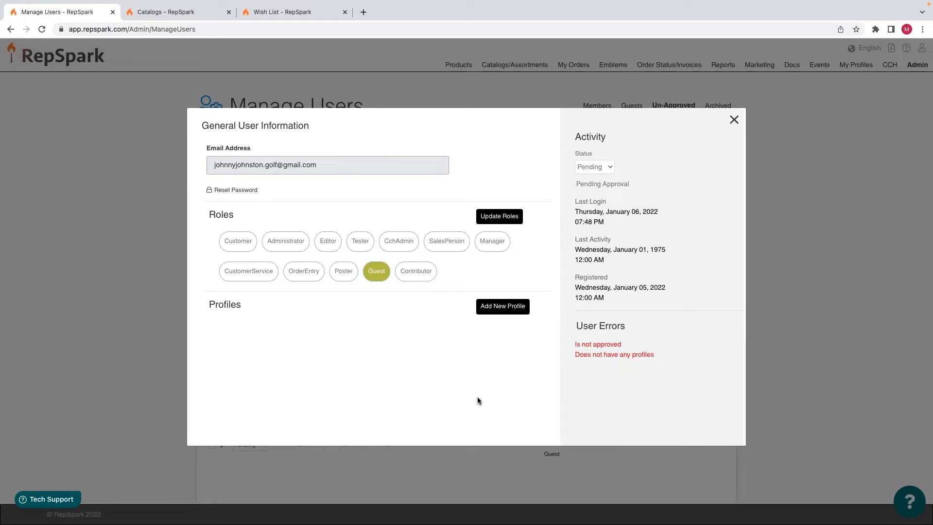
Step: Replace the user's Guest role with Customer and OrderEntry and update the roles
click(236, 242)
click(376, 275)
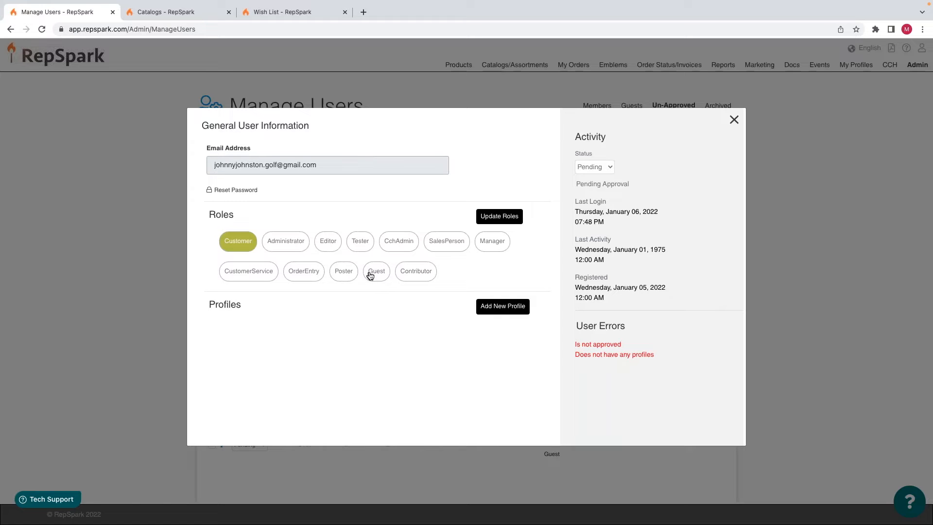
click(301, 273)
click(511, 216)
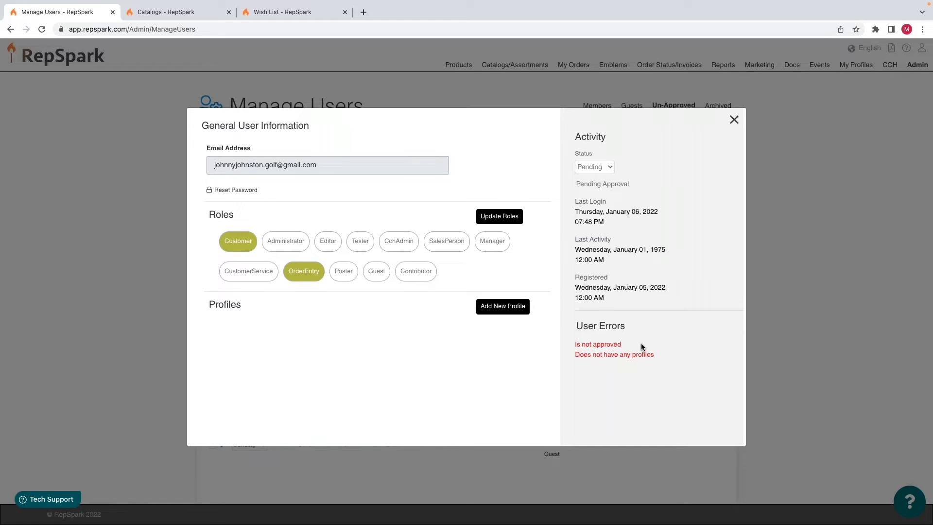
Step: Add a profile for the customer Magnis Dis Ltd with salesperson code S05 and save it
click(486, 309)
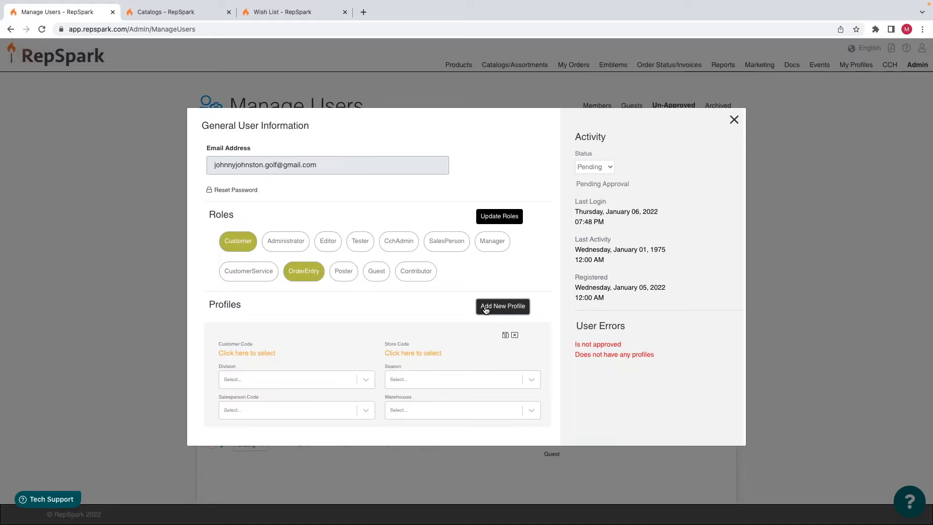
click(264, 355)
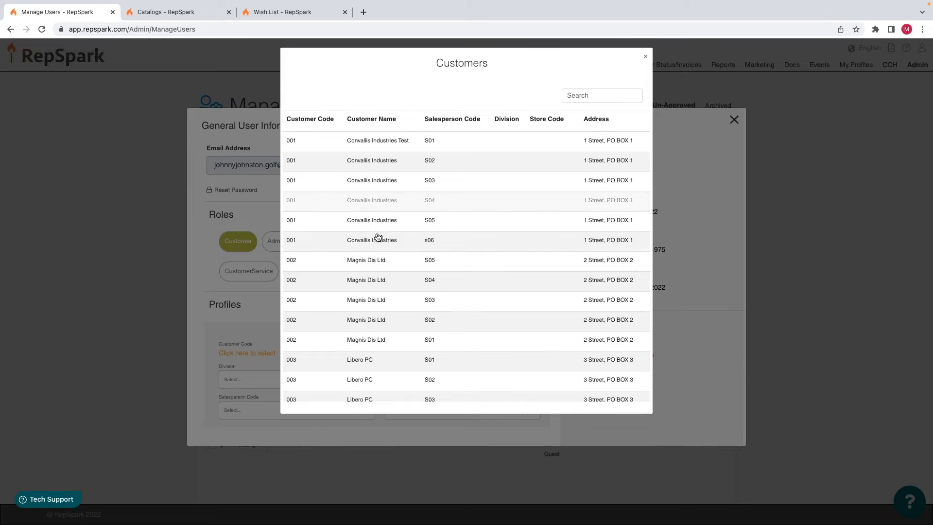
click(360, 261)
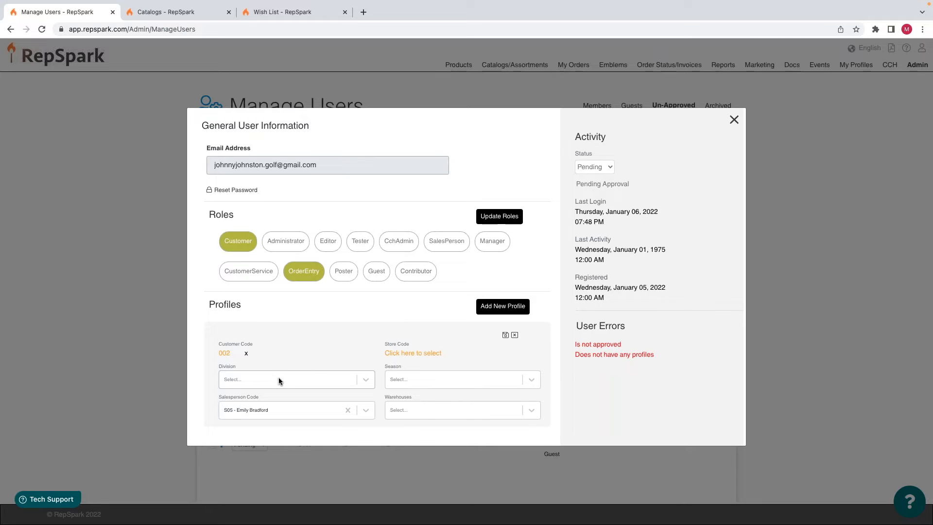
click(510, 305)
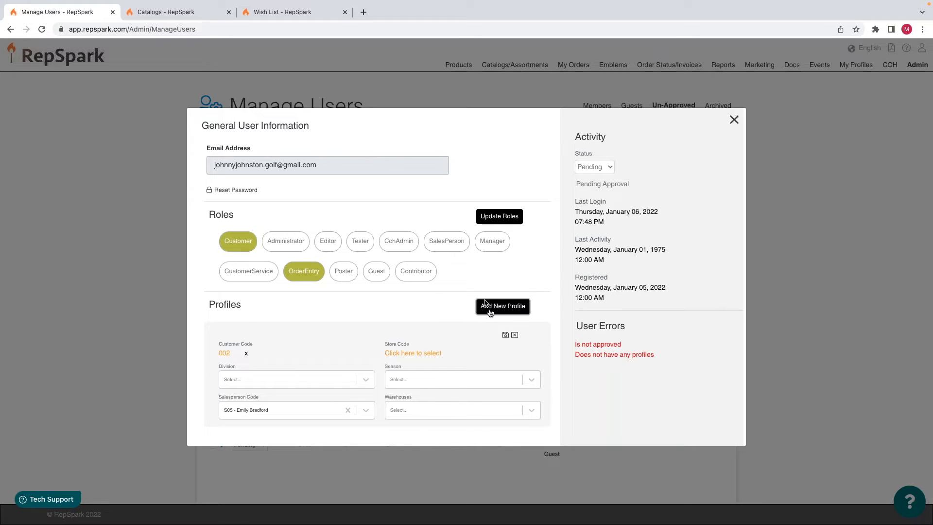
click(506, 336)
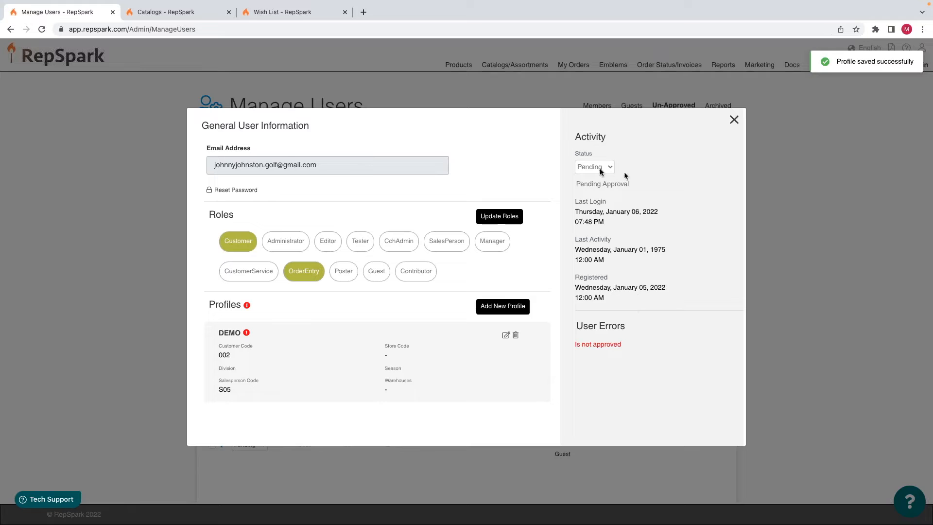
Step: Review the user's remaining errors and the approval status options, and close the user details
drag(628, 327, 567, 326)
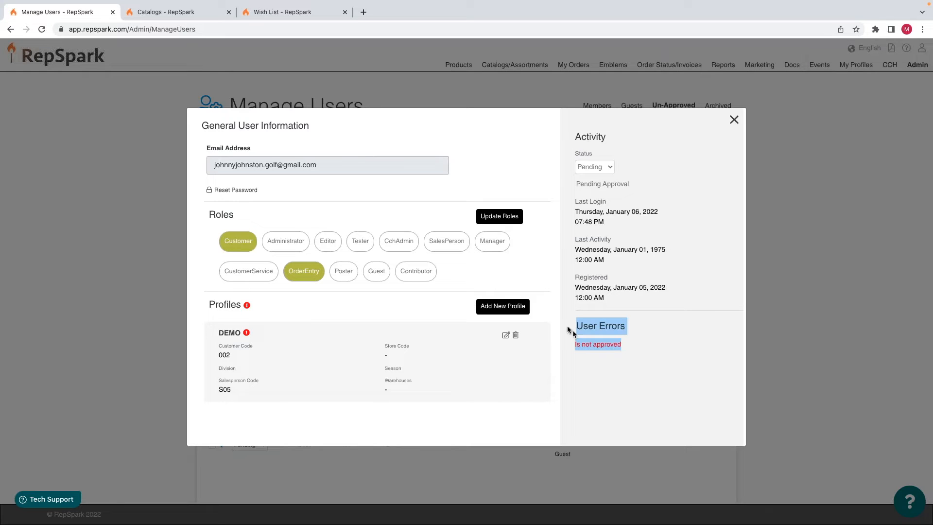
click(582, 389)
click(587, 170)
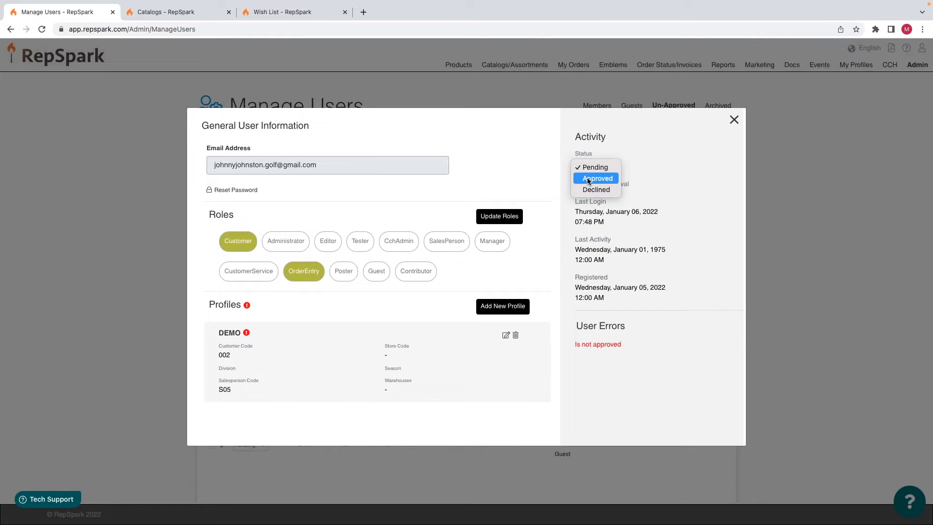
click(735, 121)
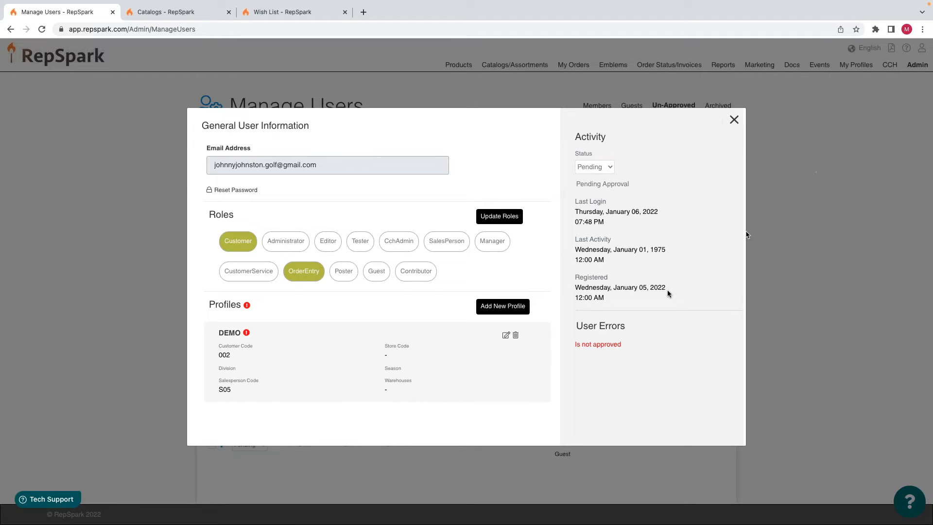
click(734, 121)
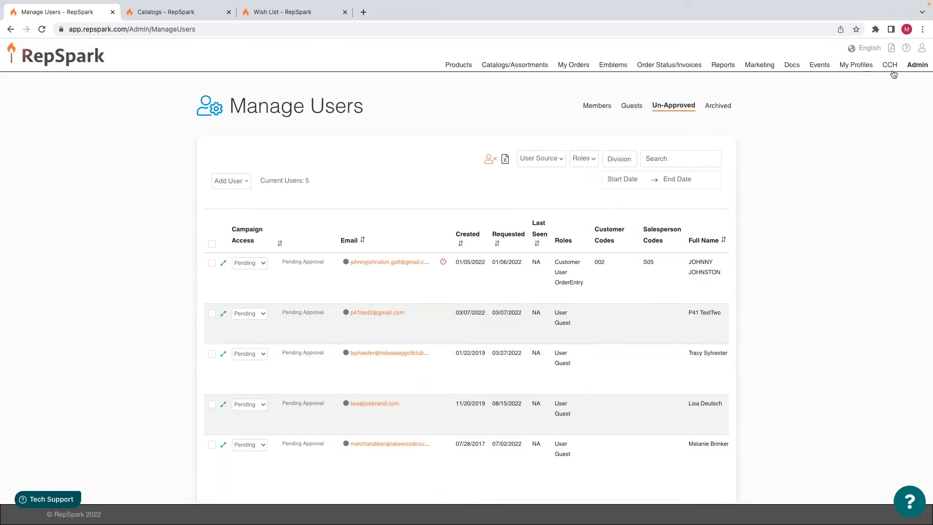
Step: Switch to the Client 1 brand and show its unapproved users in Manage Users
click(922, 48)
click(922, 48)
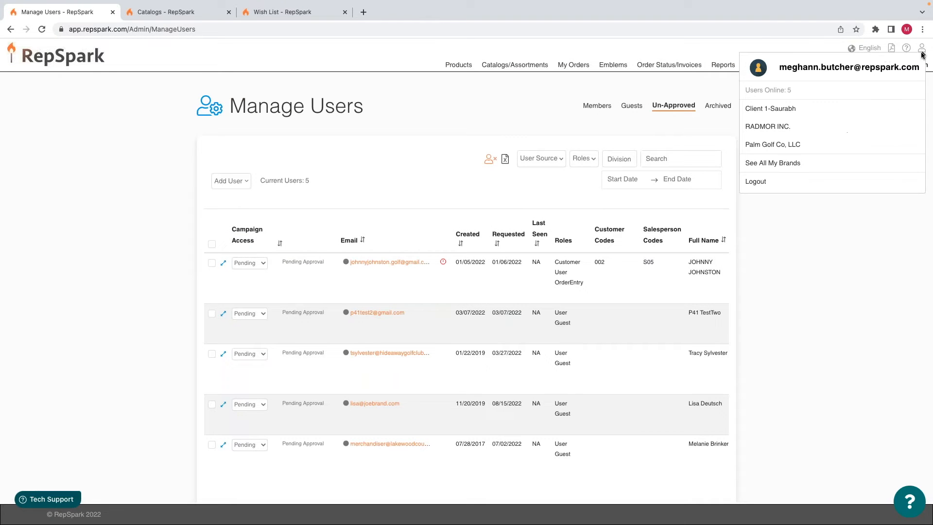
click(773, 109)
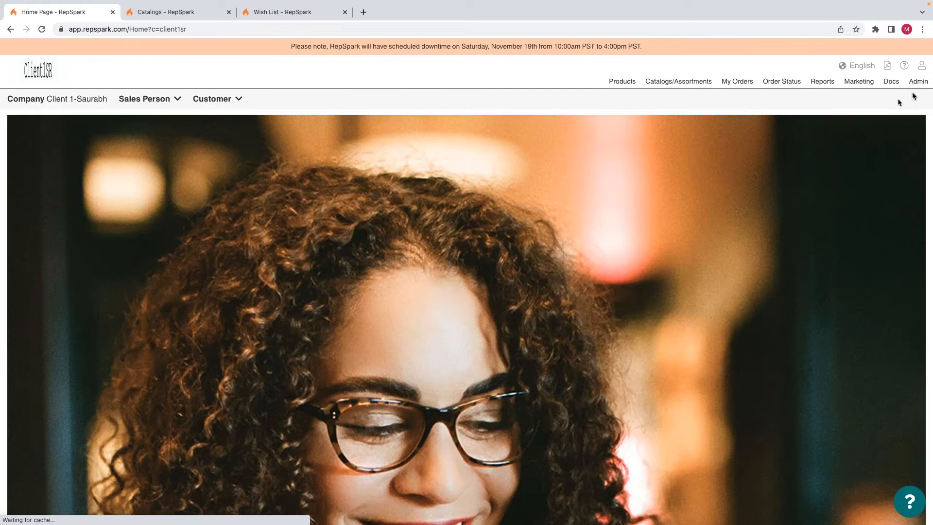
mouse_move(905, 86)
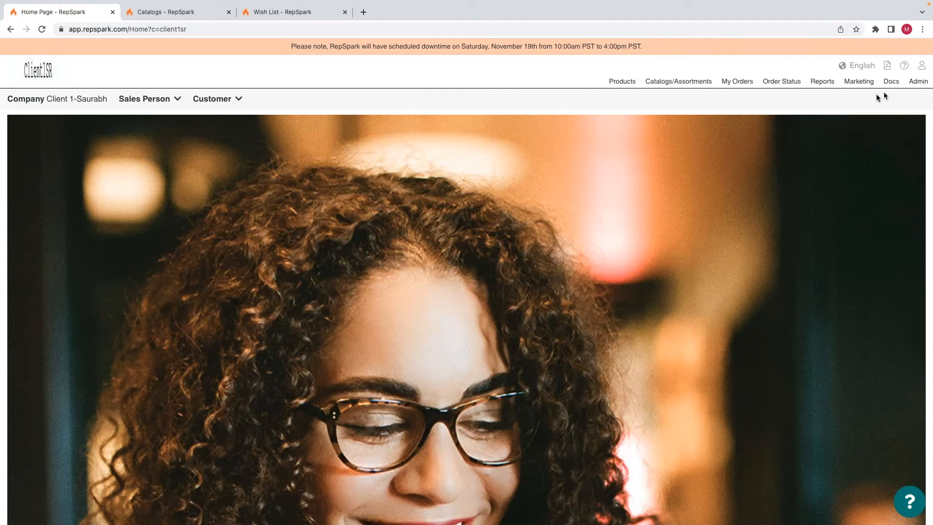
click(868, 111)
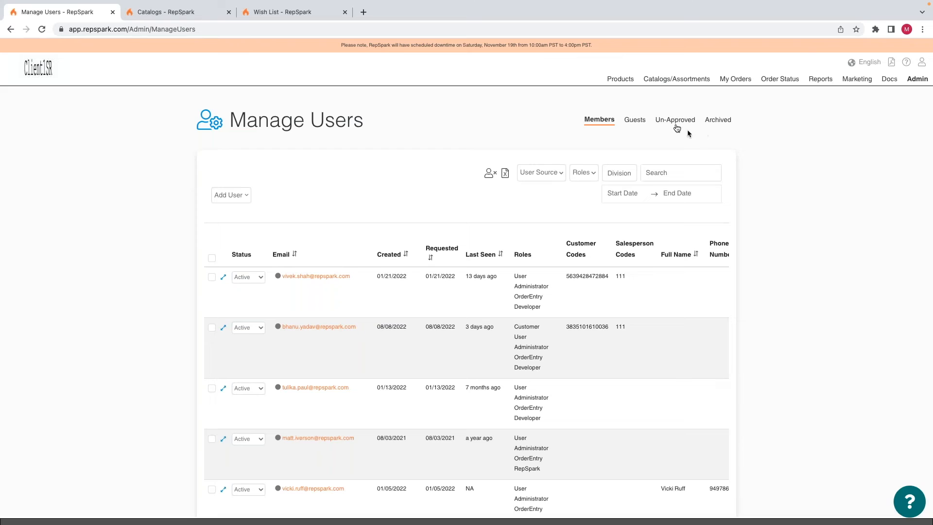
click(674, 123)
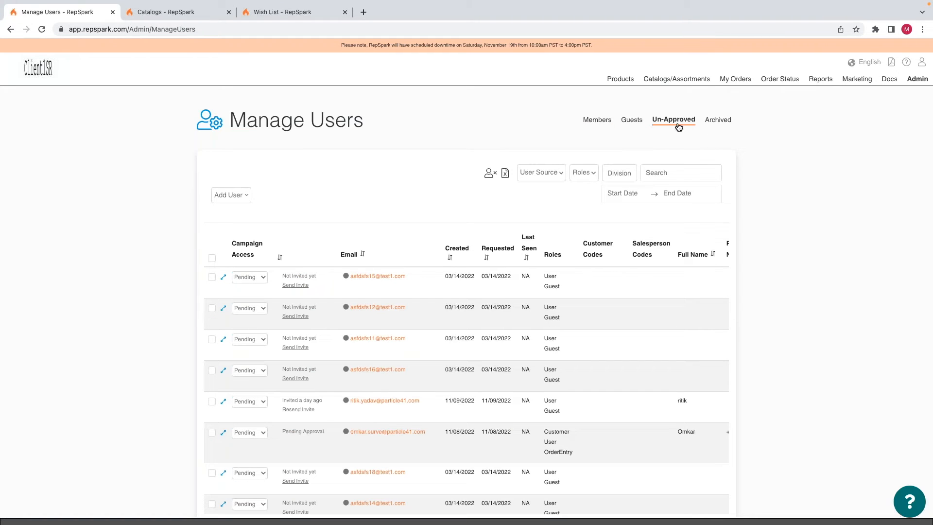
Step: Open the details of the user pending approval who has the Customer and OrderEntry roles but no customer code
scroll(358, 275, down, 2)
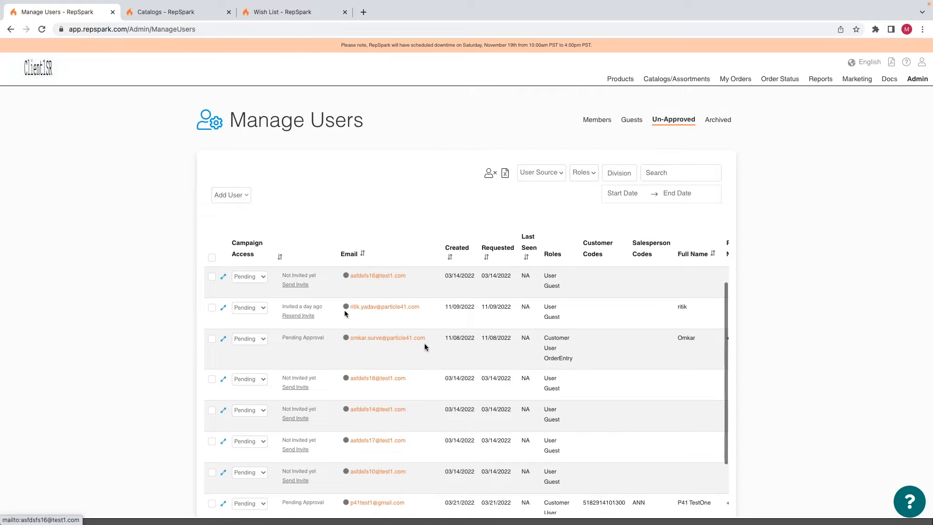
scroll(608, 350, right, 5)
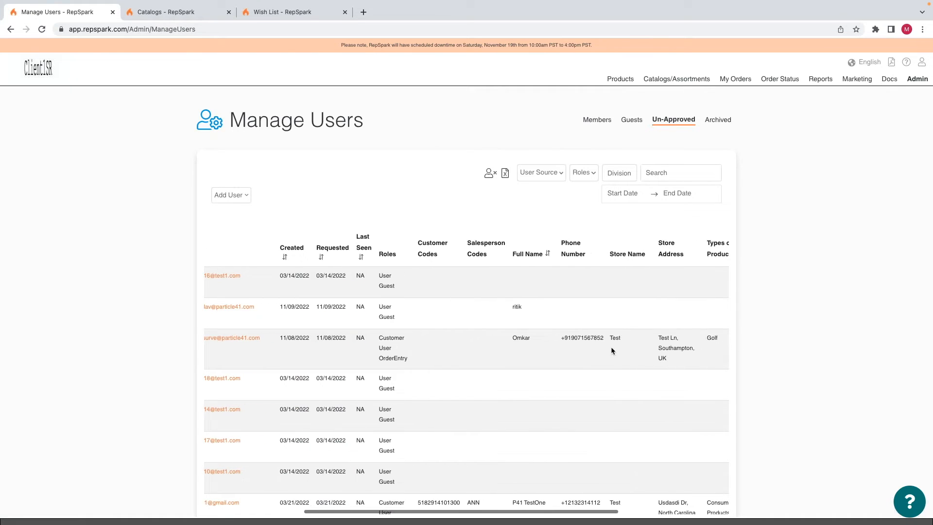
scroll(482, 349, left, 5)
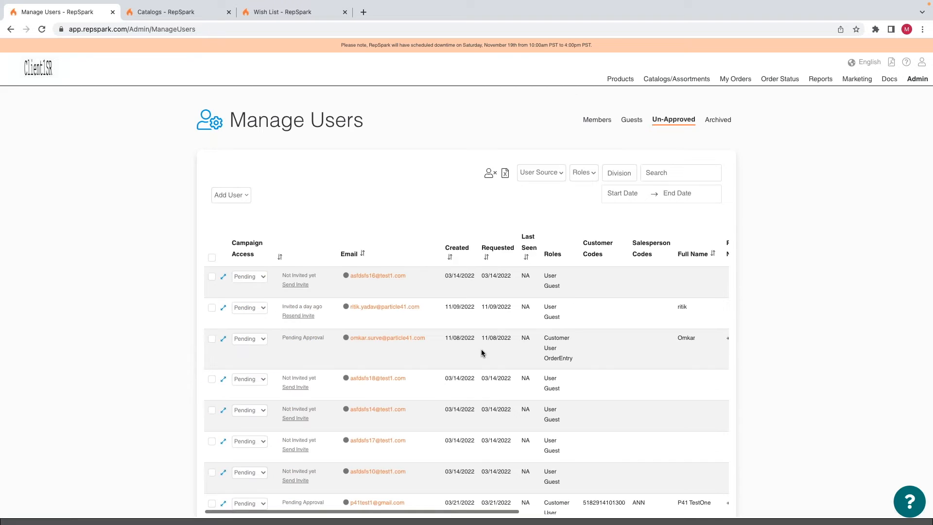
click(224, 340)
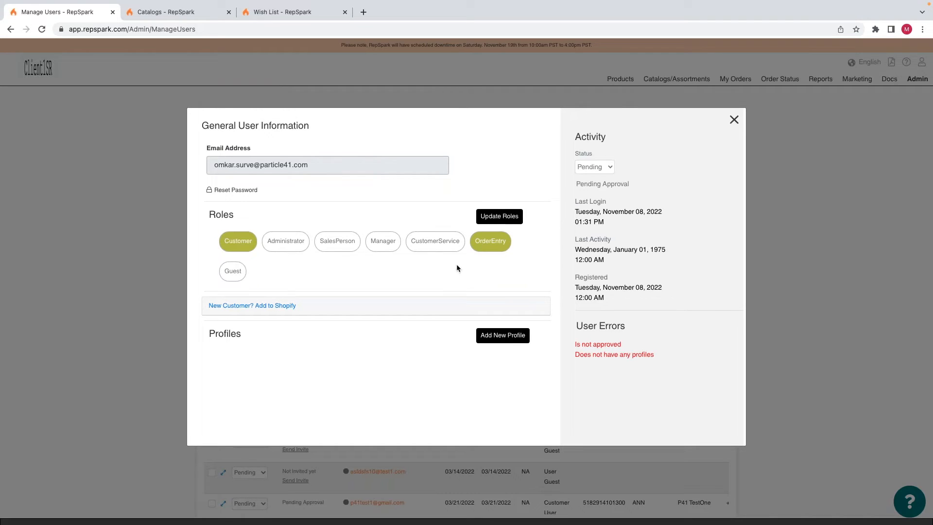
Step: Clear the user's roles, try the Guest role, and restore and update the Customer and OrderEntry roles
click(494, 246)
click(239, 247)
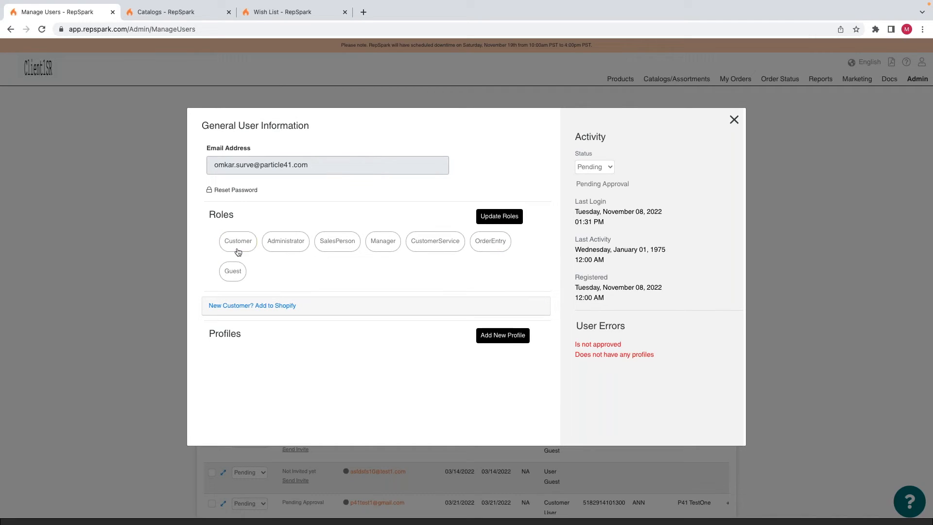
click(236, 275)
click(238, 242)
click(234, 272)
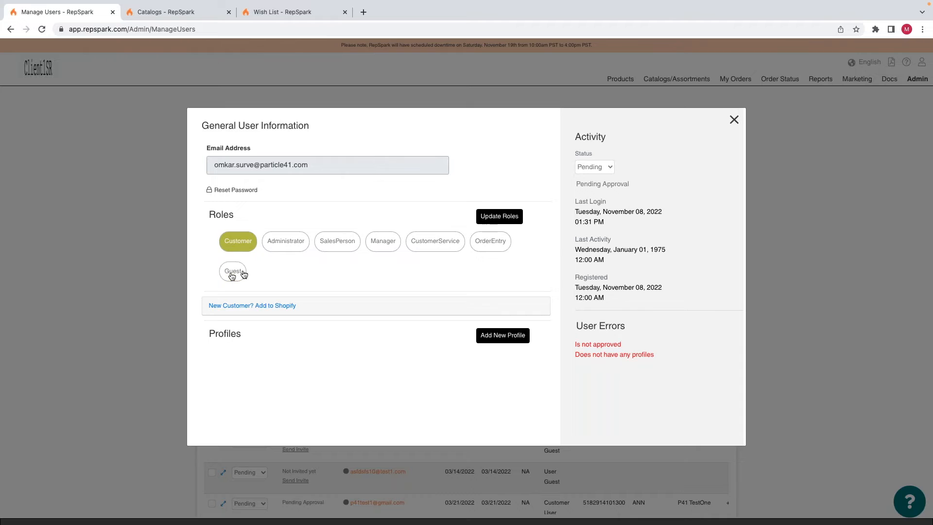
click(492, 242)
click(500, 222)
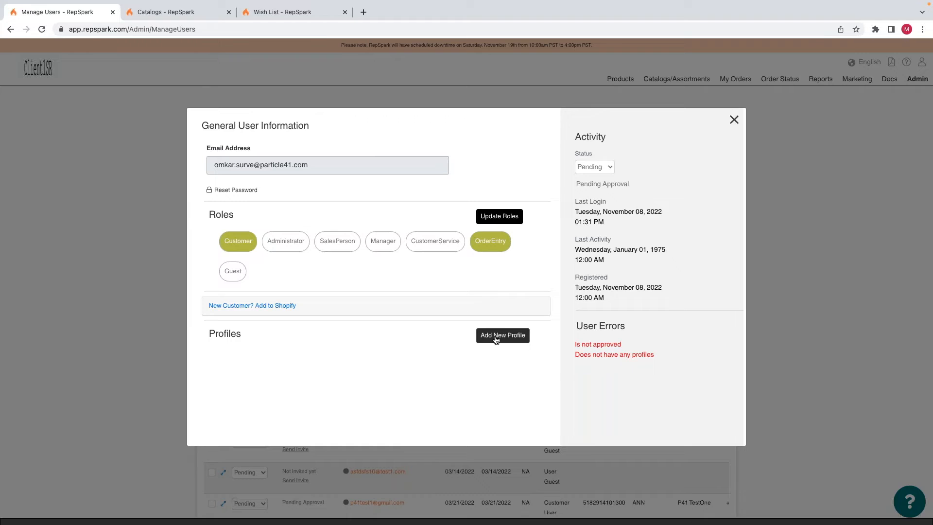
Step: View the customers available for a new profile and discard the unsaved profile
click(497, 339)
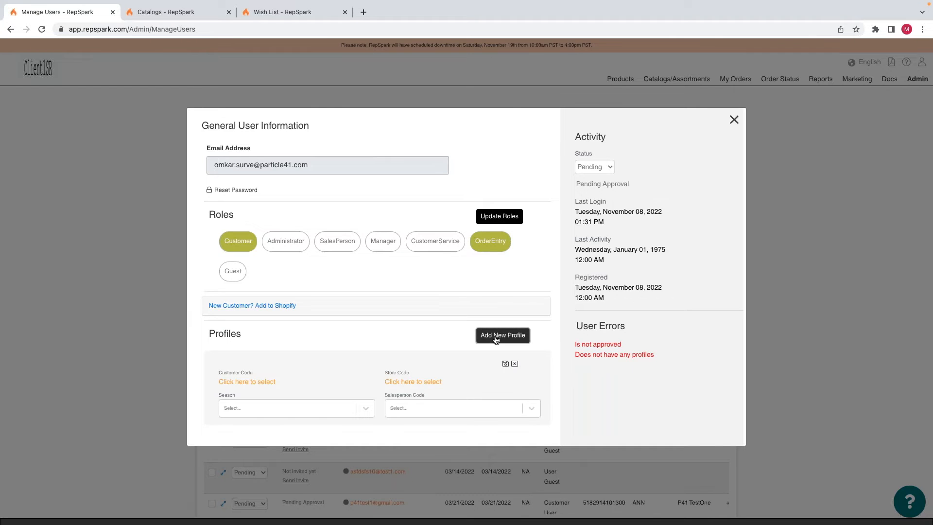
click(254, 381)
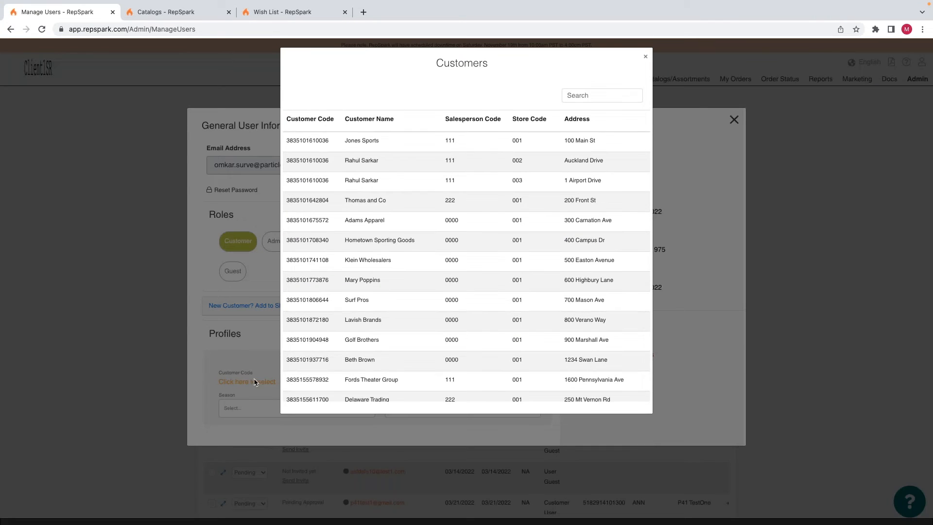
click(646, 58)
click(515, 364)
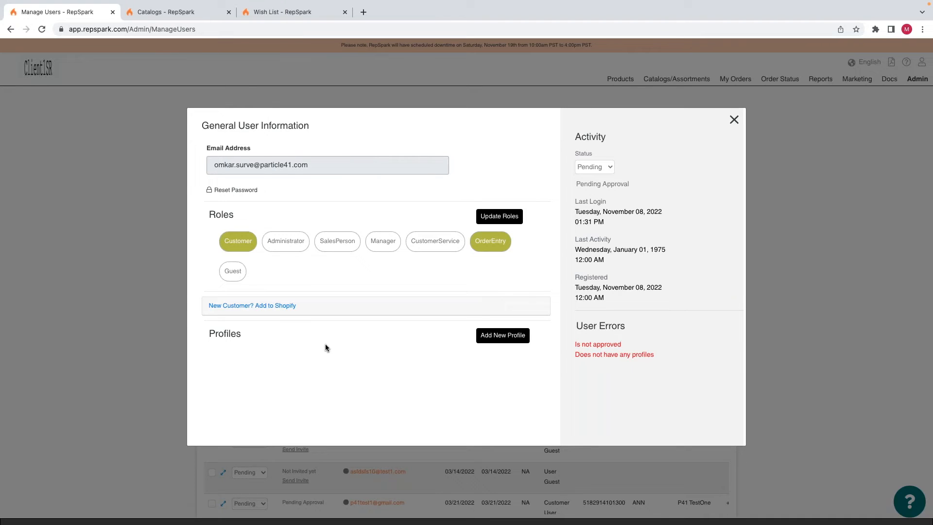
Step: Expand the form for adding the pending user to Shopify as a new customer and enter the customer code
click(262, 306)
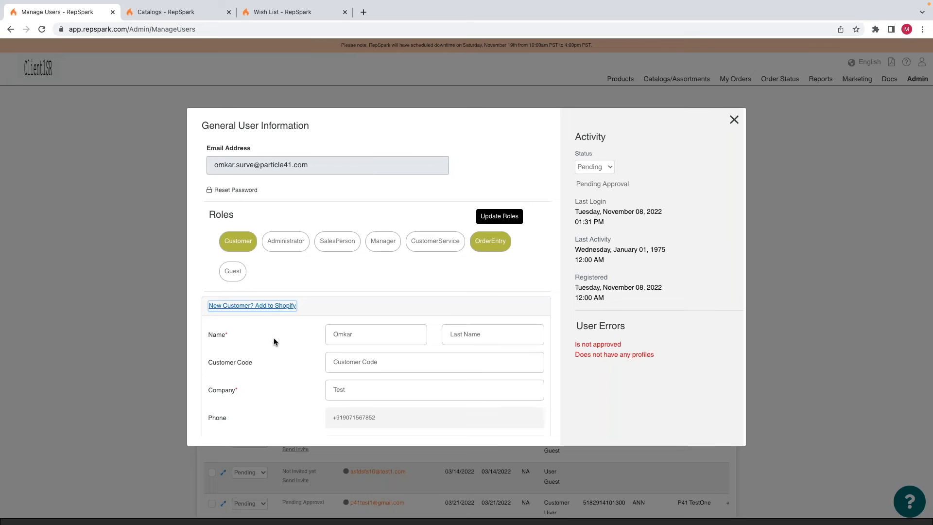
scroll(375, 346, down, 3)
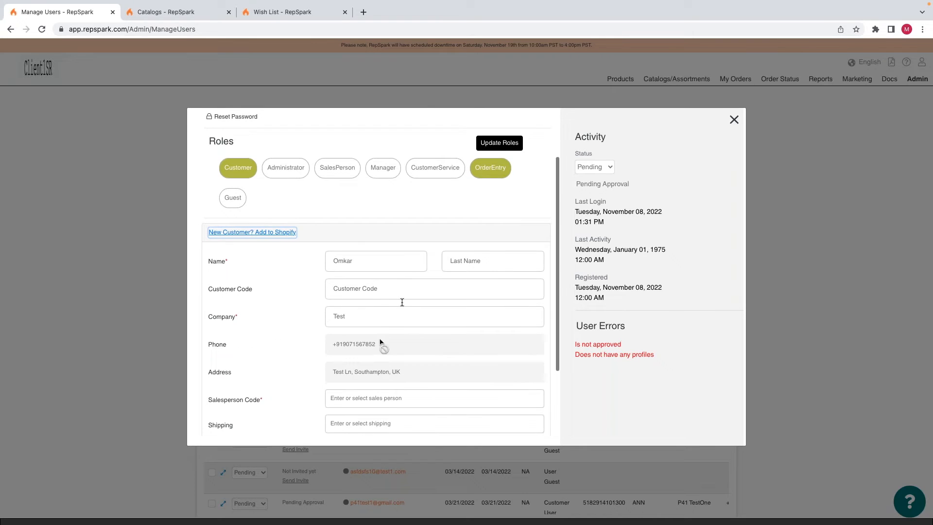
click(369, 288)
text(1234)
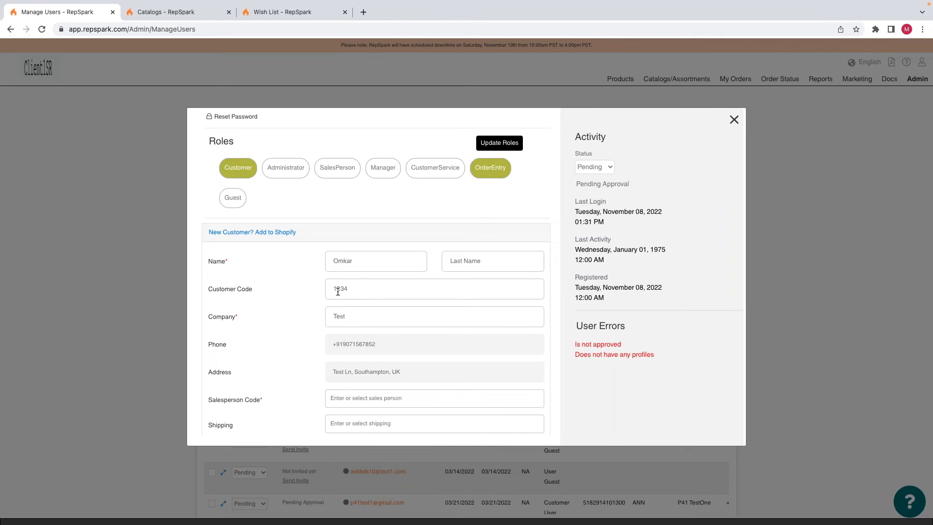
drag(328, 318, 348, 321)
click(363, 320)
click(389, 315)
scroll(390, 311, down, 2)
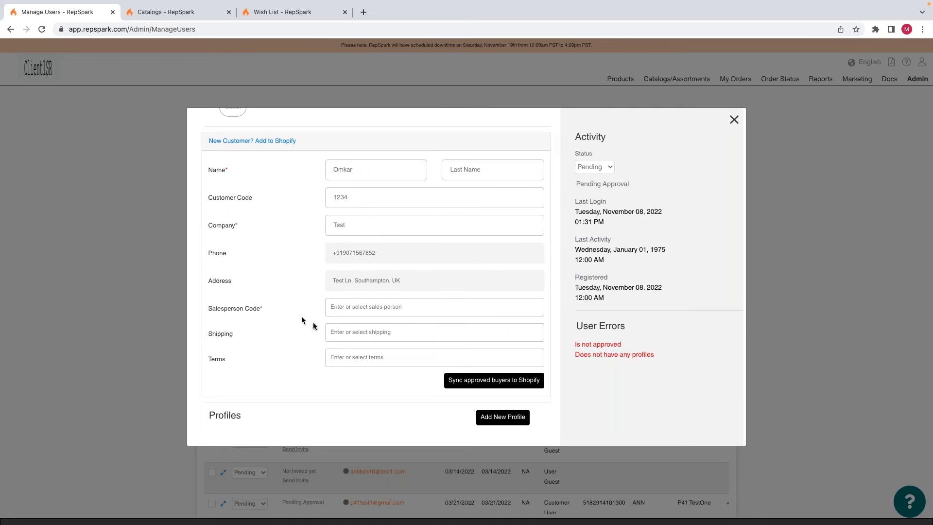
Step: Assign a salesperson to the new Shopify customer and choose FedEx Express shipping with Net 30 terms
click(351, 309)
click(350, 346)
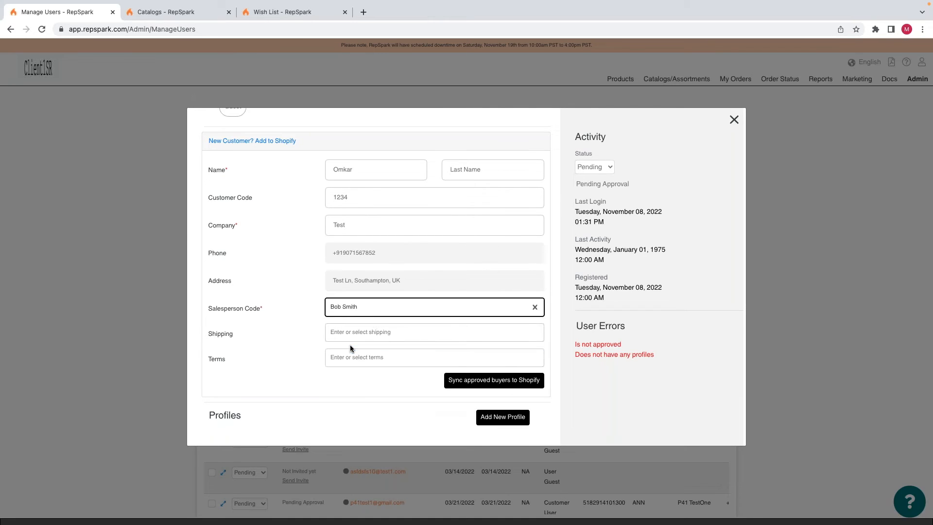
click(299, 347)
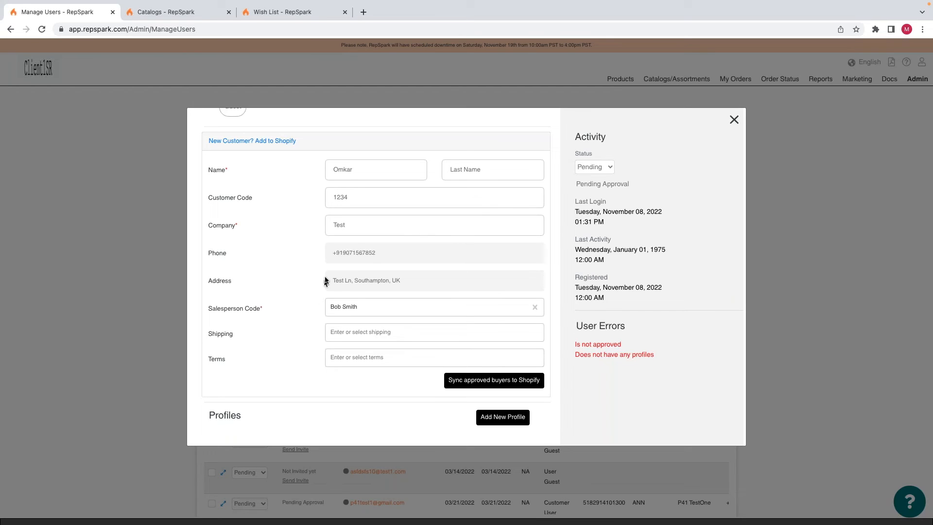
click(346, 332)
click(346, 355)
click(345, 357)
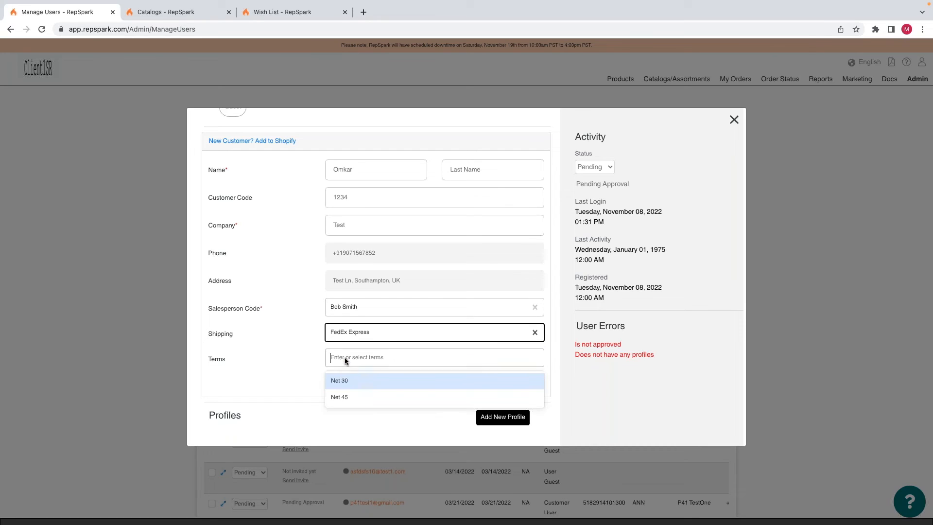
click(346, 381)
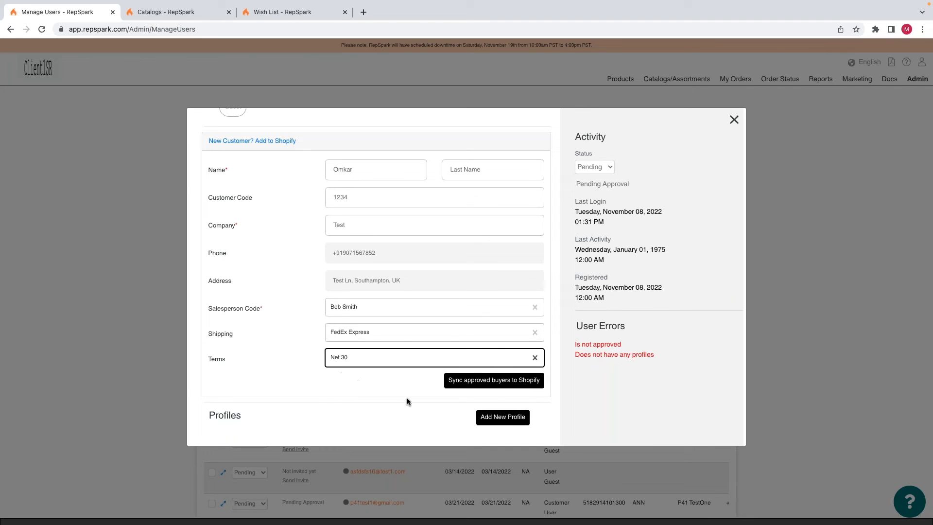
Step: Fill in the customer's missing last name and sync the approved buyer to Shopify
click(496, 380)
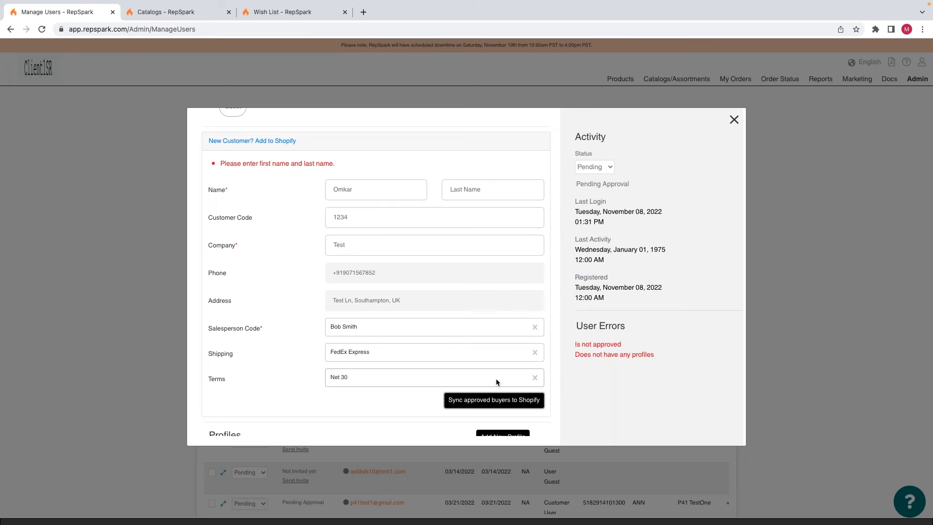
click(480, 191)
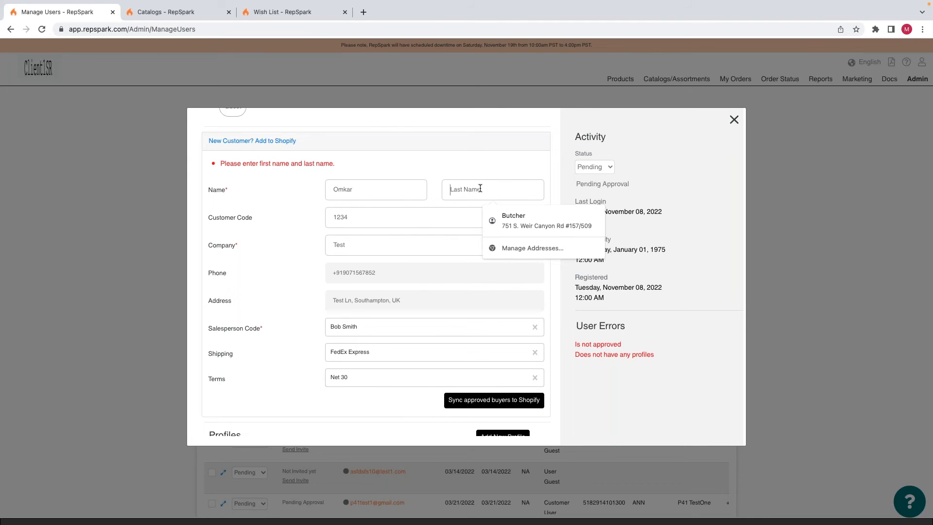
text(Name)
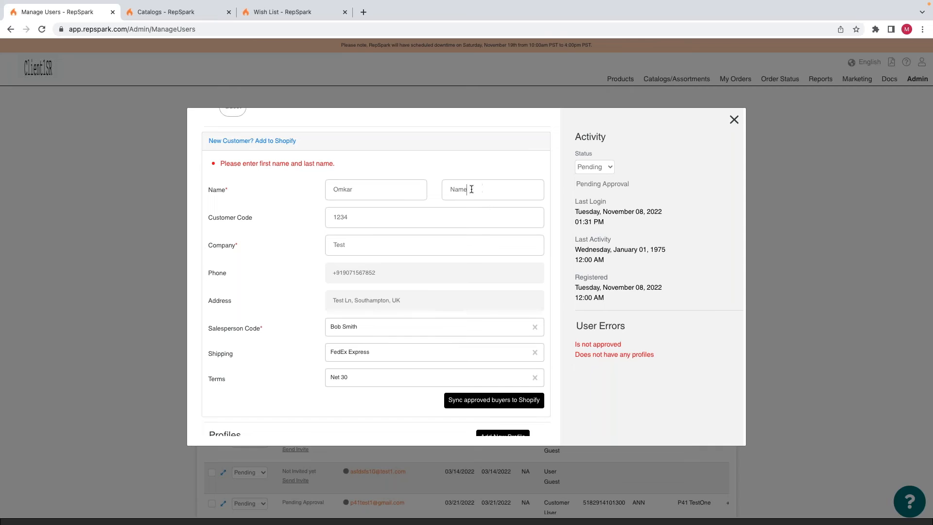
click(509, 403)
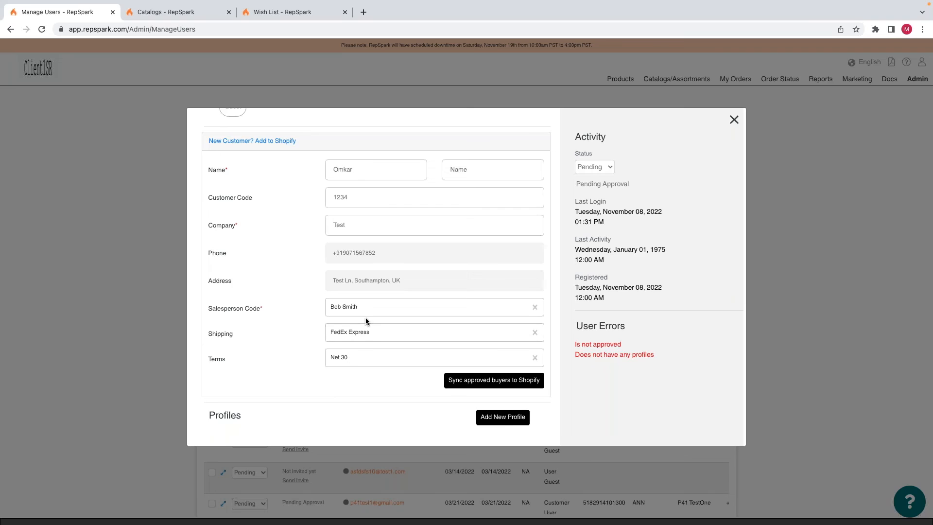
Step: Try the Guest role in place of the user's Customer and OrderEntry roles, and reselect the original two
scroll(365, 321, up, 4)
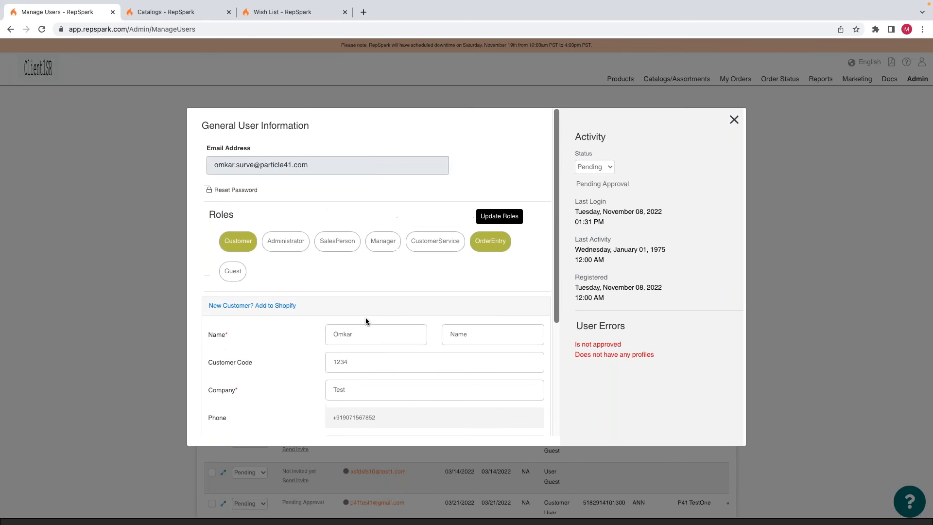
click(243, 247)
click(503, 244)
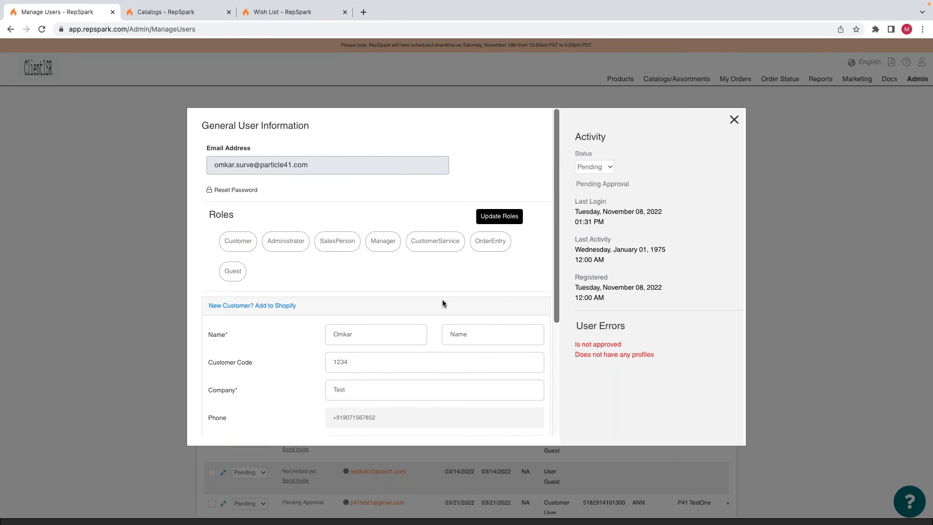
click(239, 275)
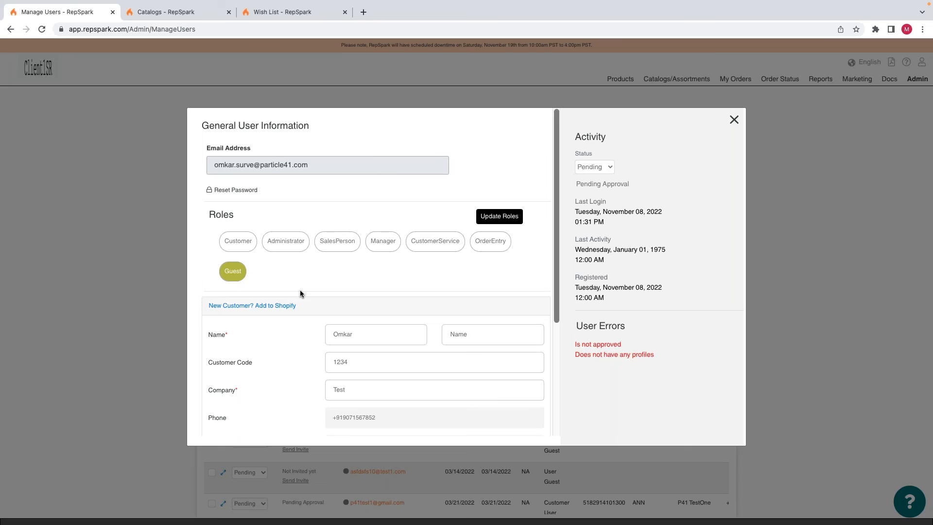
click(229, 266)
click(236, 245)
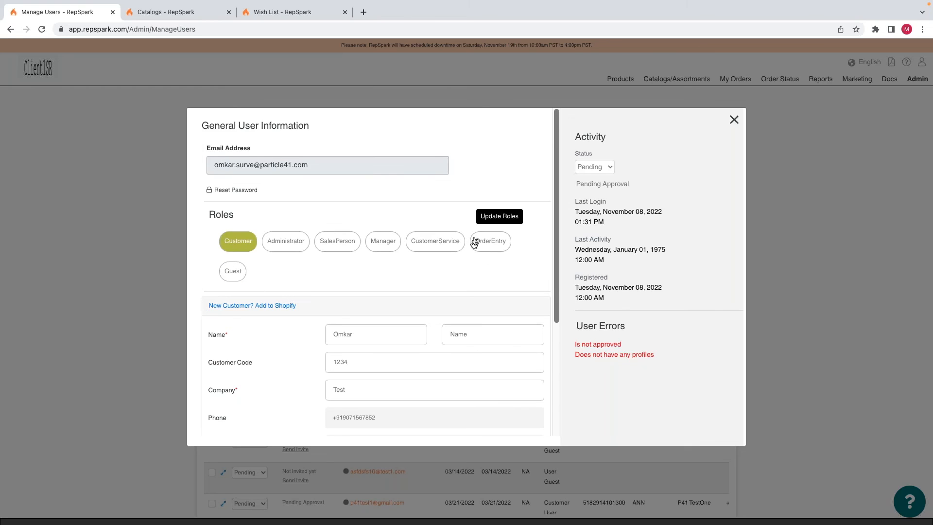
click(476, 242)
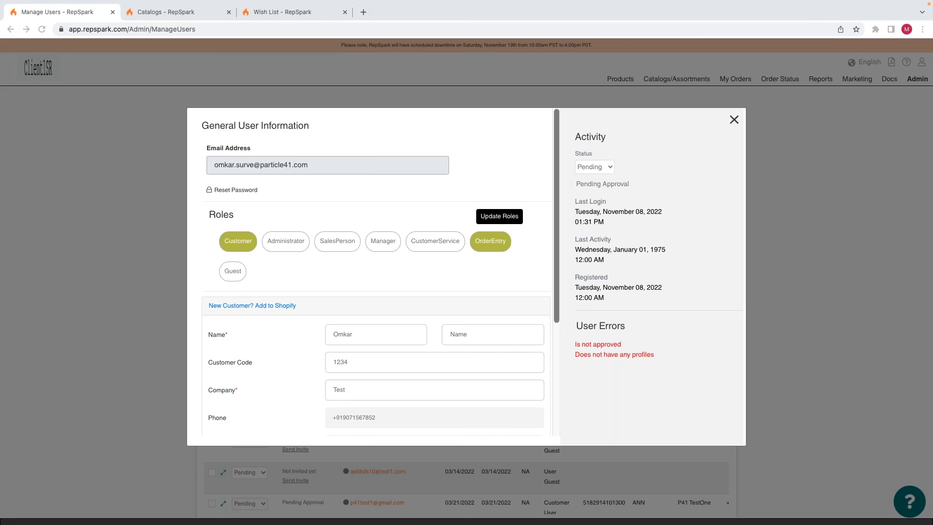
Step: Close the pending user's details and return to the unapproved users list
click(735, 120)
click(734, 120)
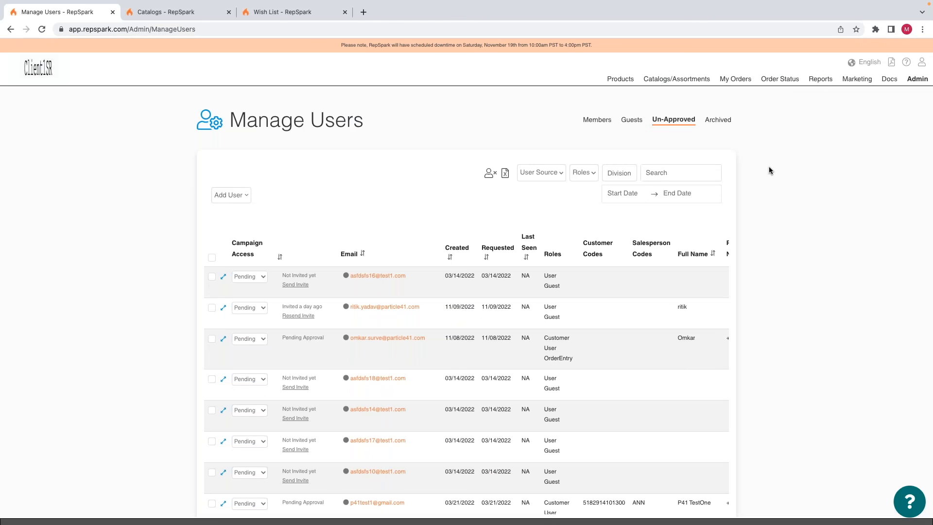